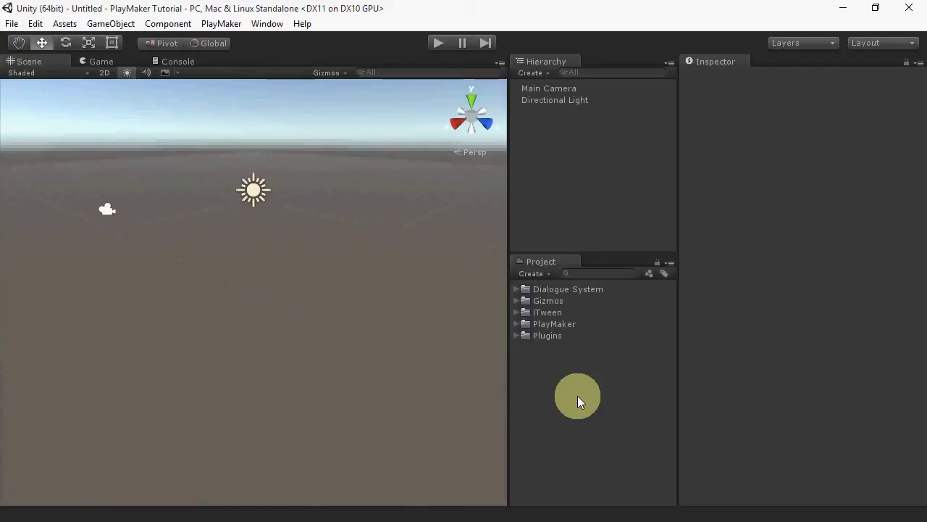
Step: Import the Dialogue System's PlayMaker Support.unitypackage custom package, with all of its files
left_click(65, 24)
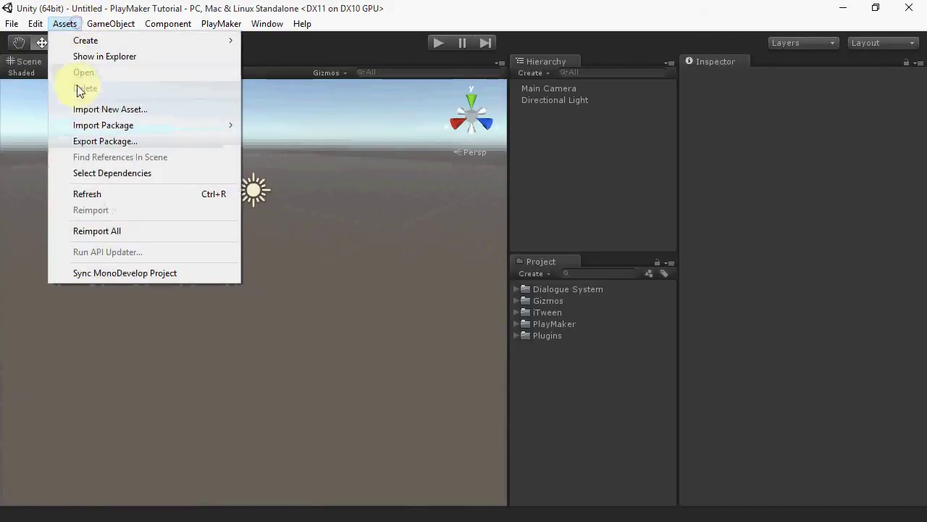
mouse_move(96, 131)
left_click(291, 128)
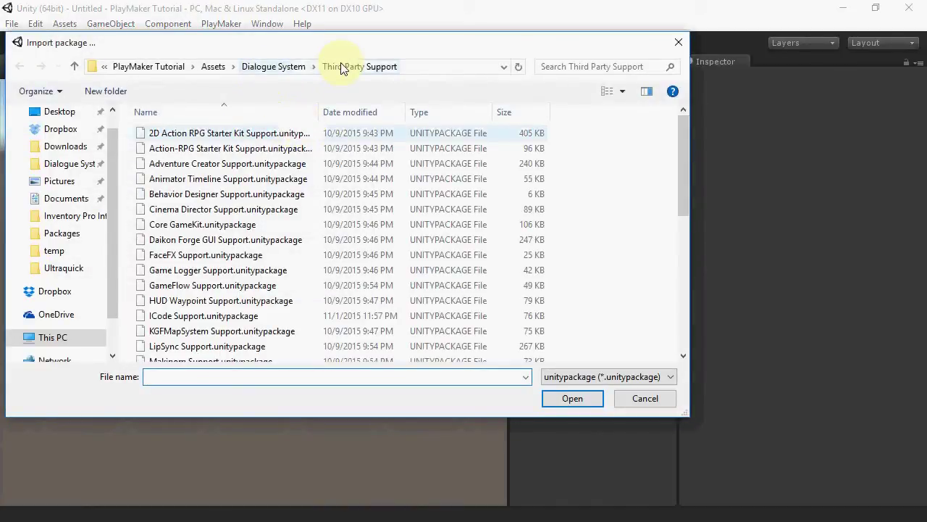
left_click_drag(684, 168, 704, 274)
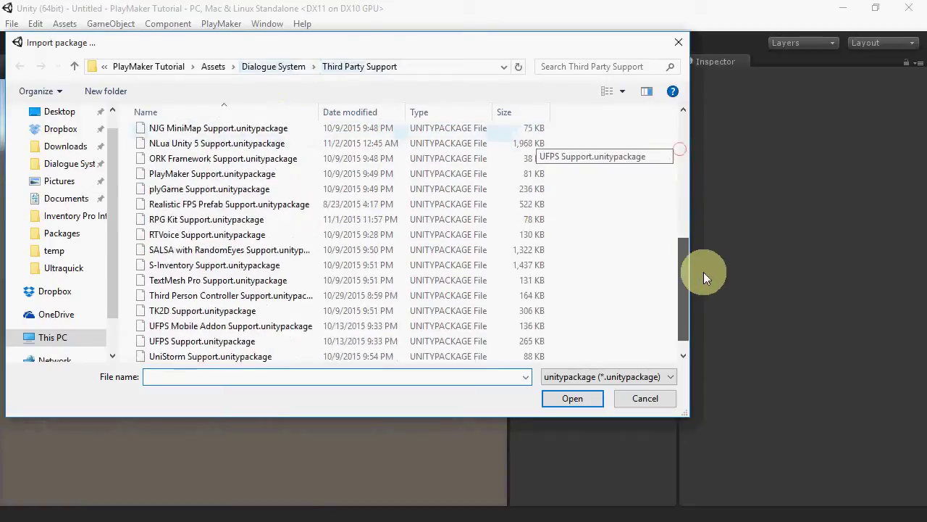
left_click(163, 174)
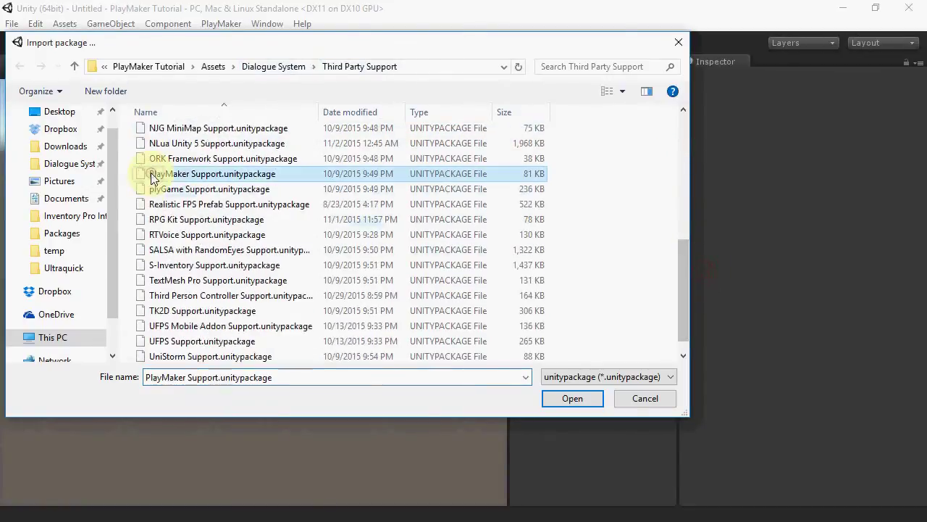
left_click(575, 400)
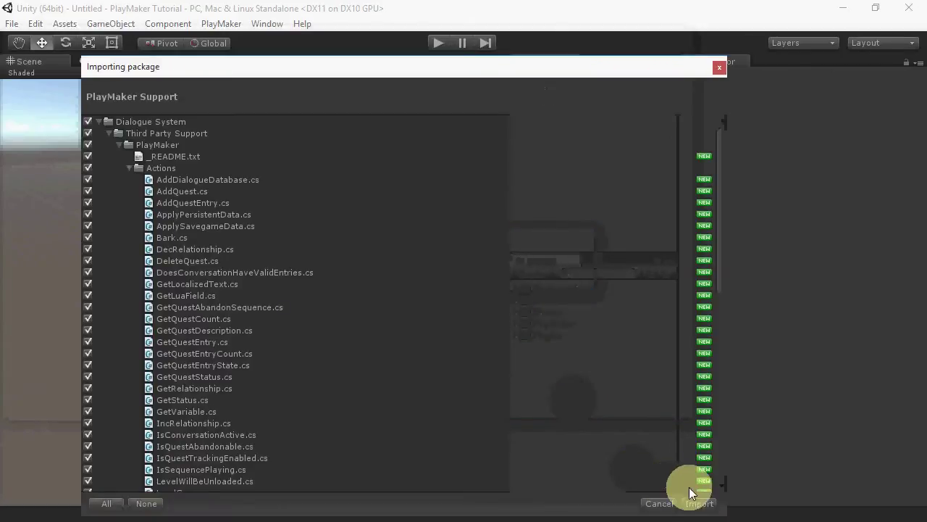
left_click(696, 507)
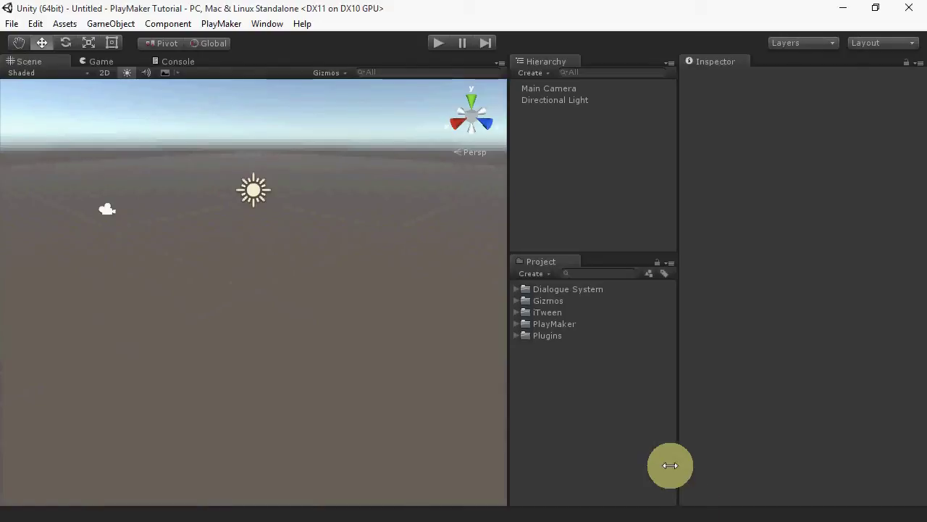
Step: Open the Quick Start Final Scene under Dialogue System > Examples > Quick Start > Final
left_click(516, 289)
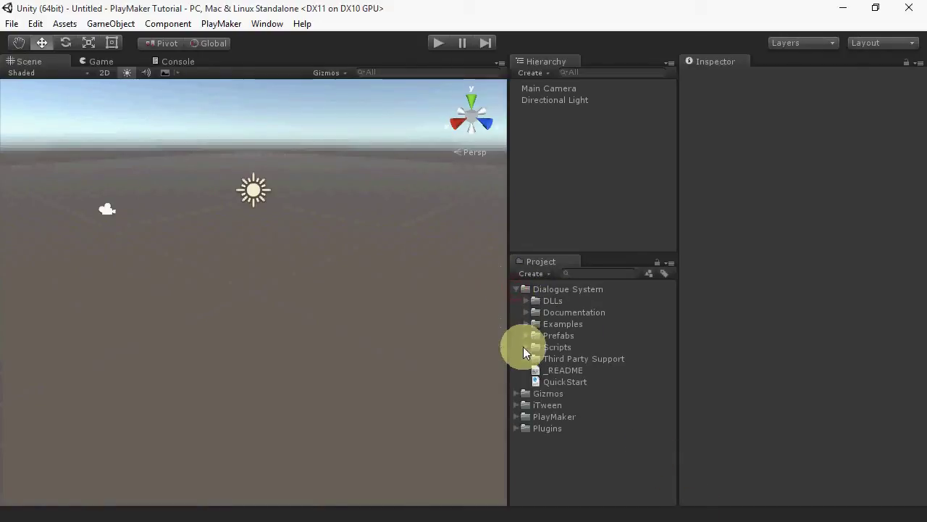
left_click(526, 325)
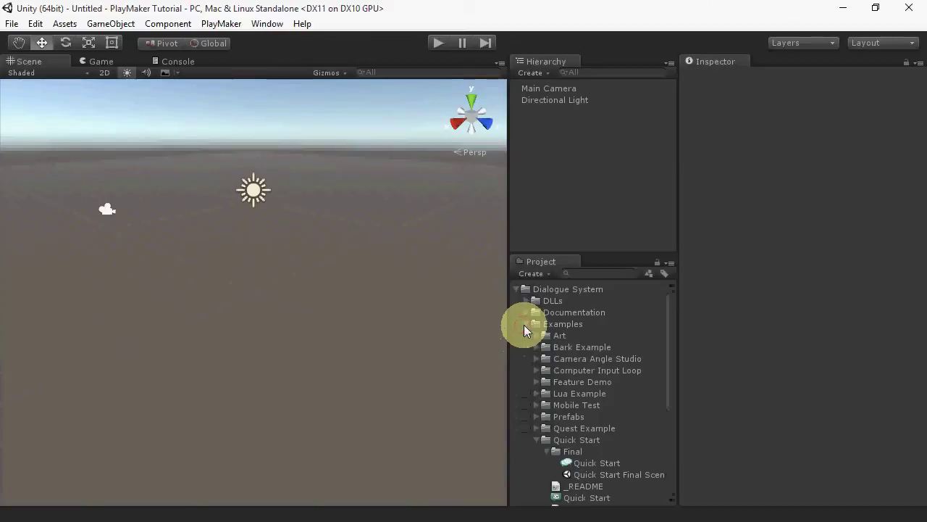
double_click(591, 476)
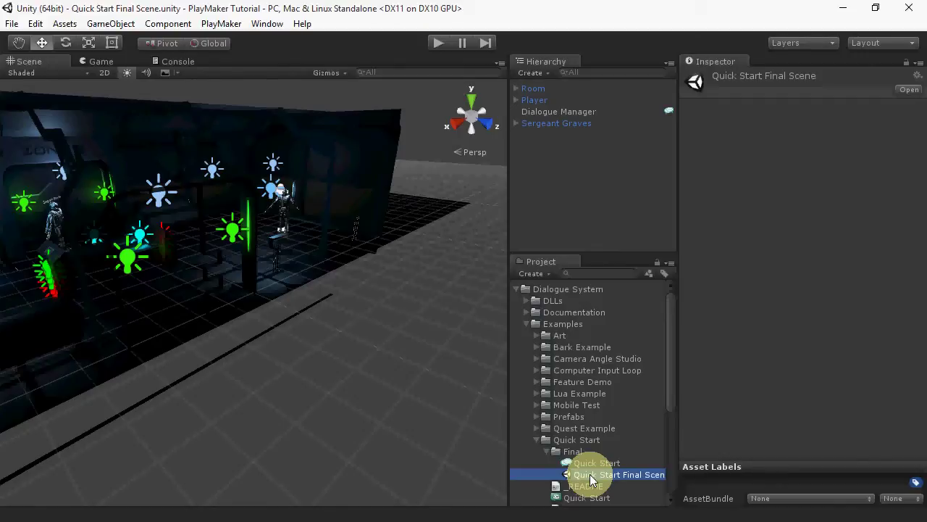
Step: Give Sergeant Graves a Sphere Collider with radius 2, set as a trigger
left_click(586, 125)
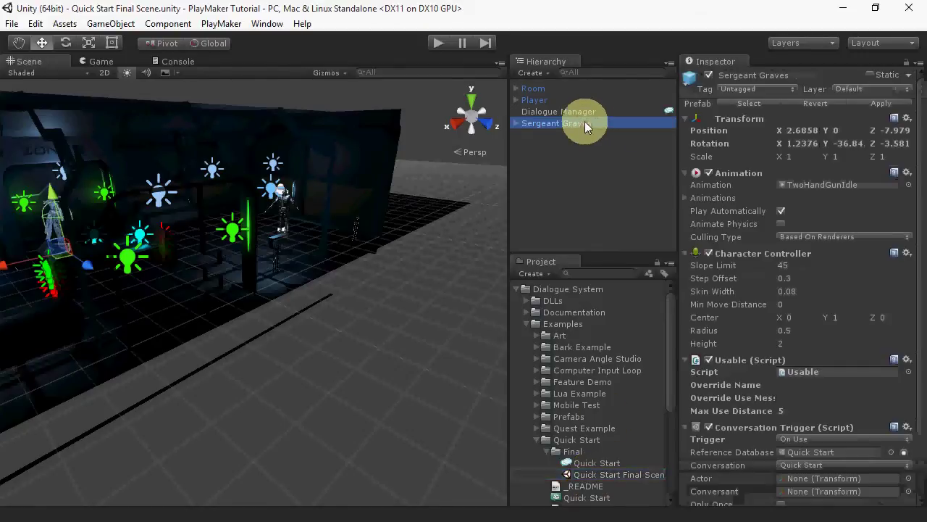
left_click_drag(914, 215, 923, 404)
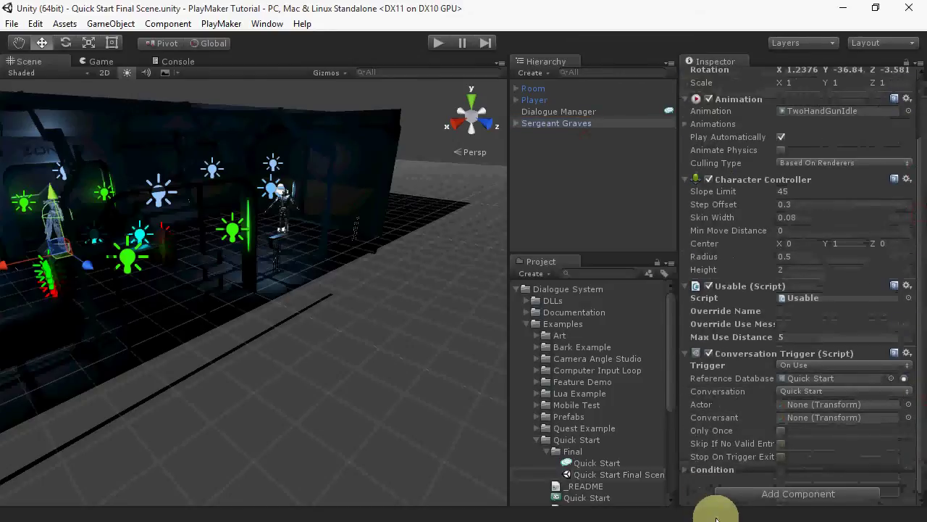
left_click(729, 492)
type("sphere")
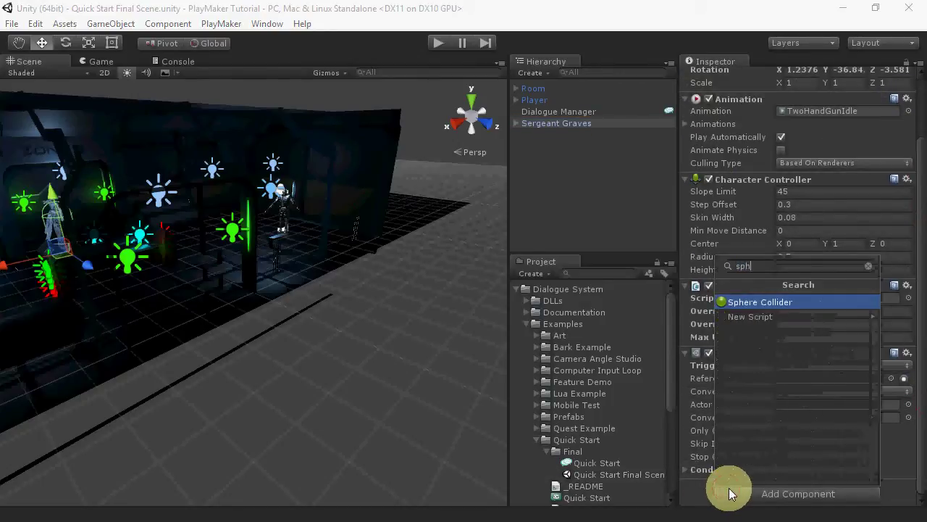
key("Return")
scroll(772, 470, "down", 3)
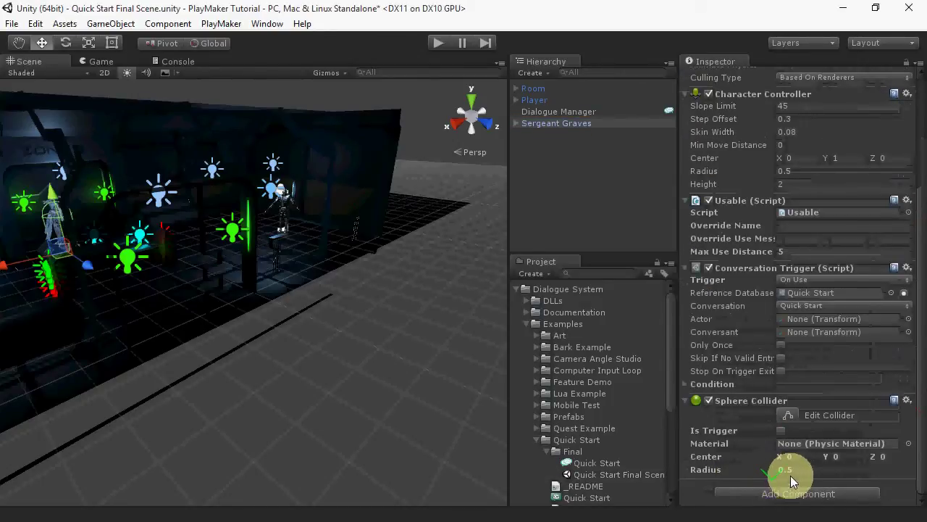
left_click(781, 468)
type("2")
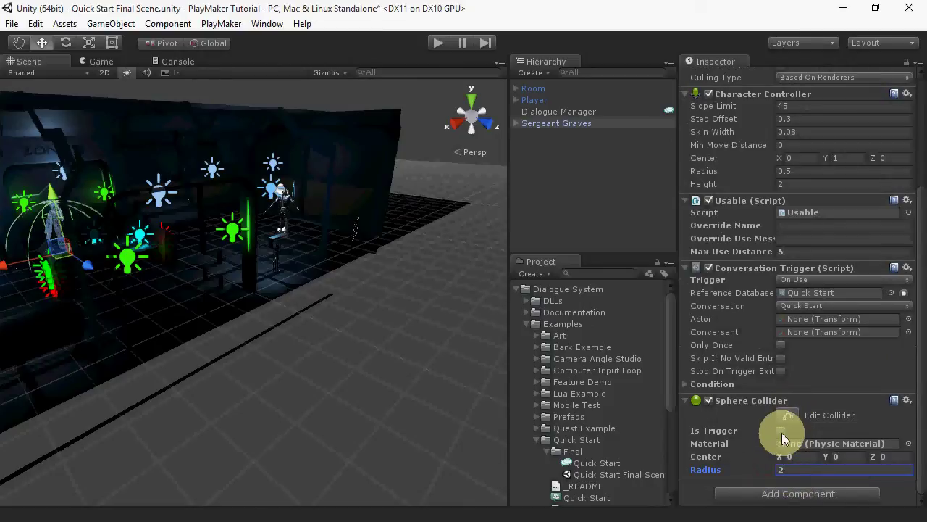
left_click(781, 431)
scroll(774, 293, "up", 3)
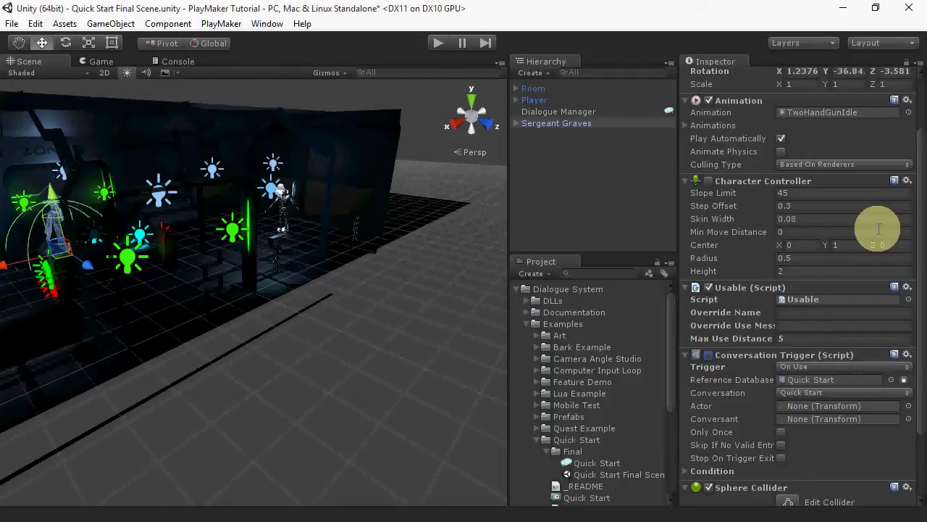
Step: Add a PlayMakerFSM component to Sergeant Graves
left_click_drag(919, 206, 918, 341)
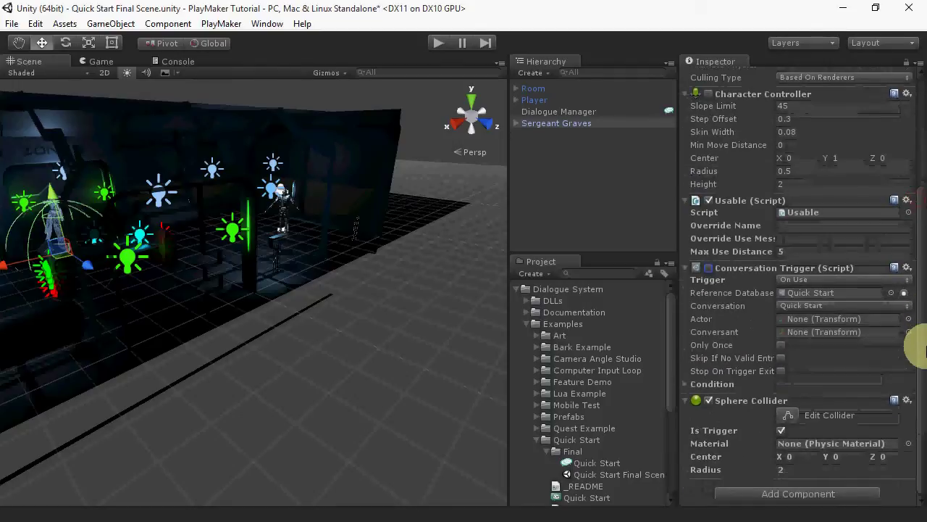
left_click(790, 495)
type("play")
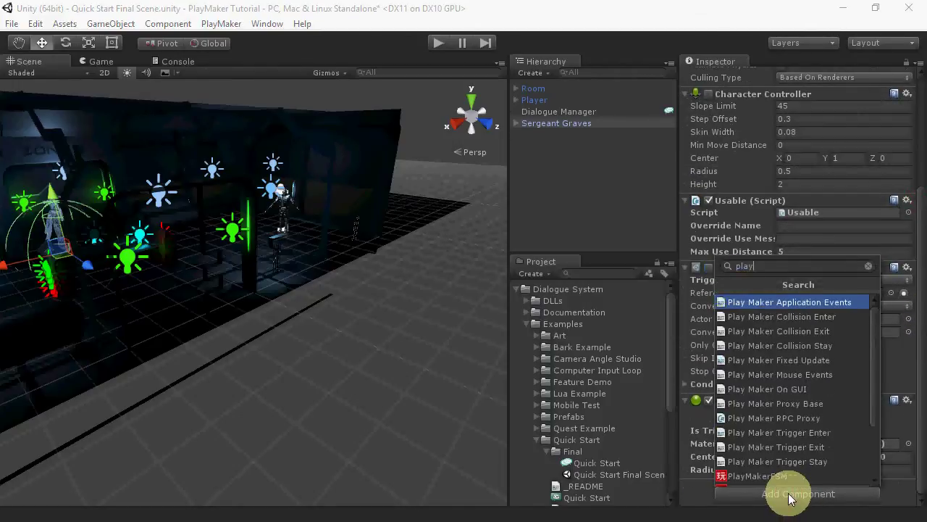
key("Escape")
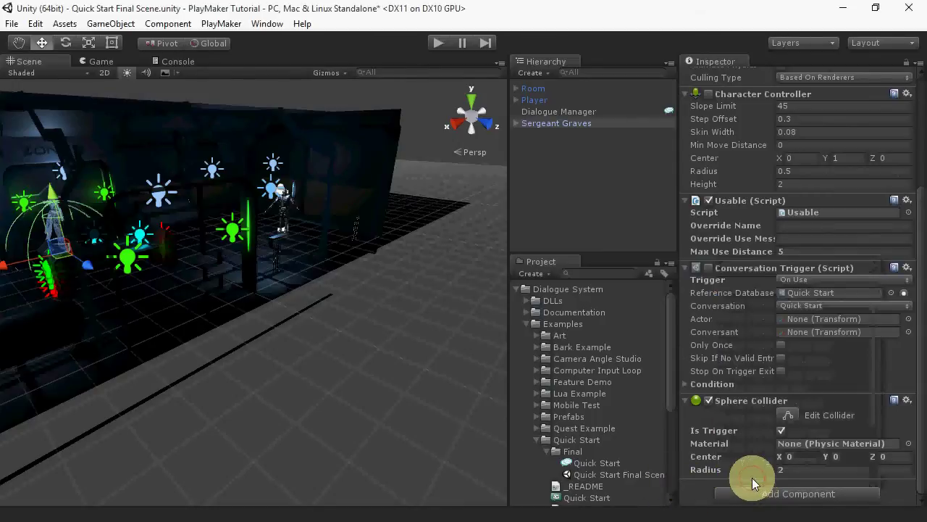
scroll(794, 415, "down", 5)
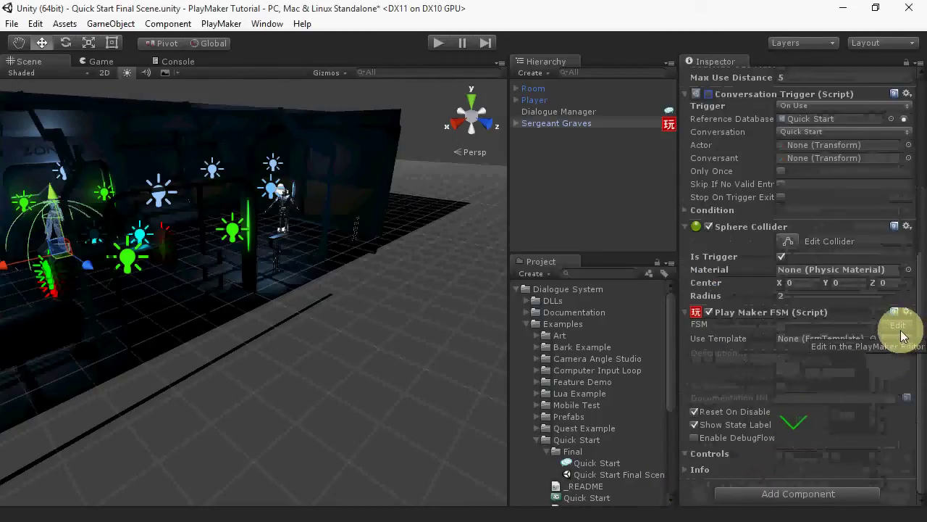
Step: In the PlayMaker editor, add a new FSM state named Conversation
left_click(897, 327)
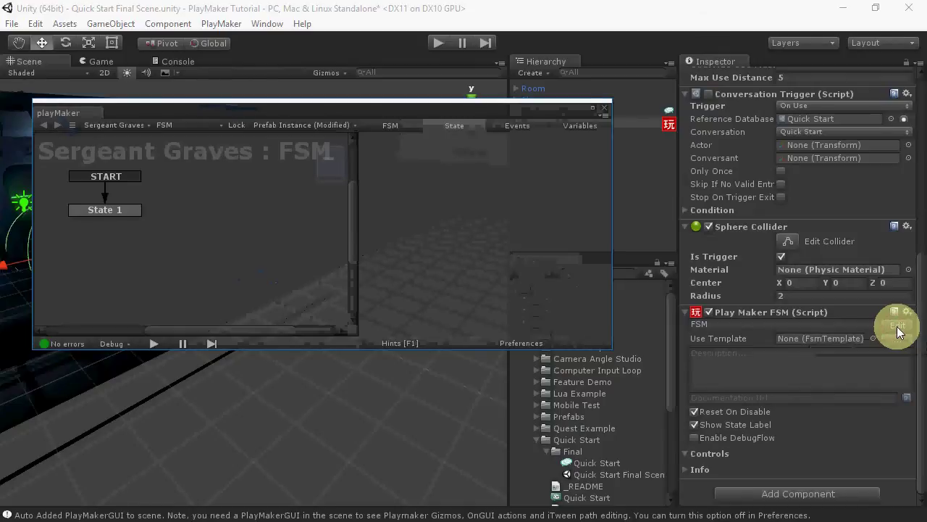
right_click(185, 234)
left_click(202, 242)
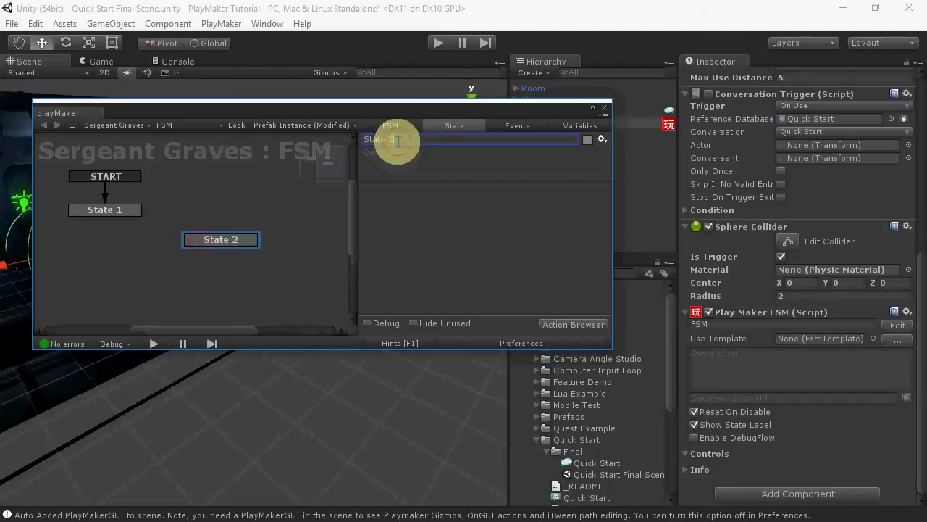
type("Conversation")
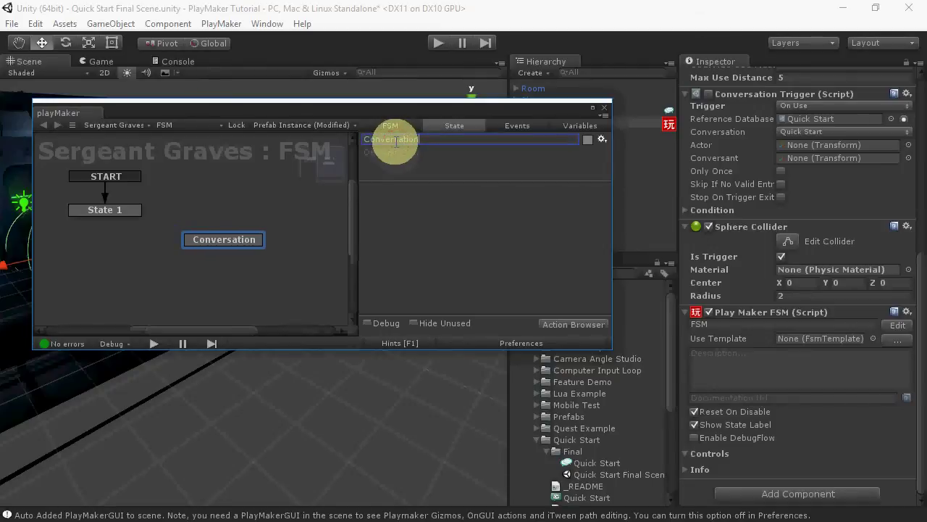
key("Return")
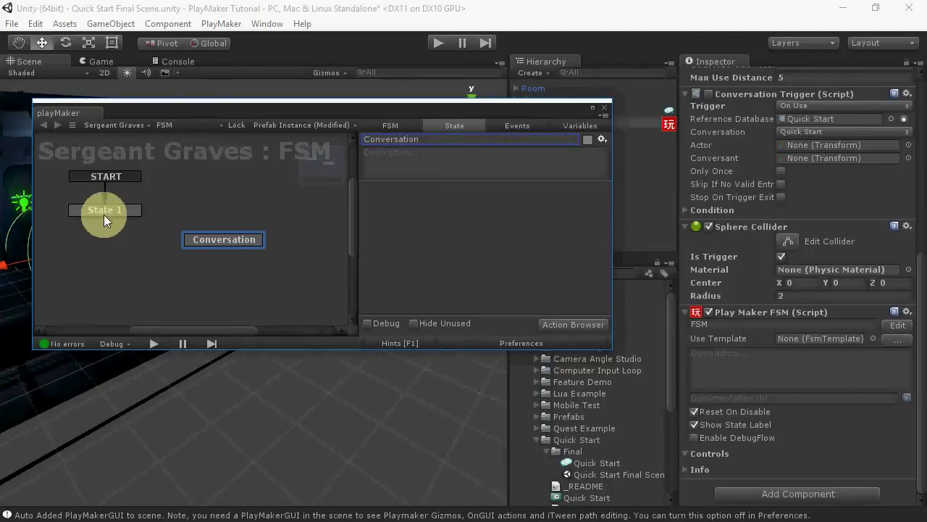
Step: Link State 1's TRIGGER ENTER to Conversation, and Conversation's FINISHED back to State 1
right_click(103, 209)
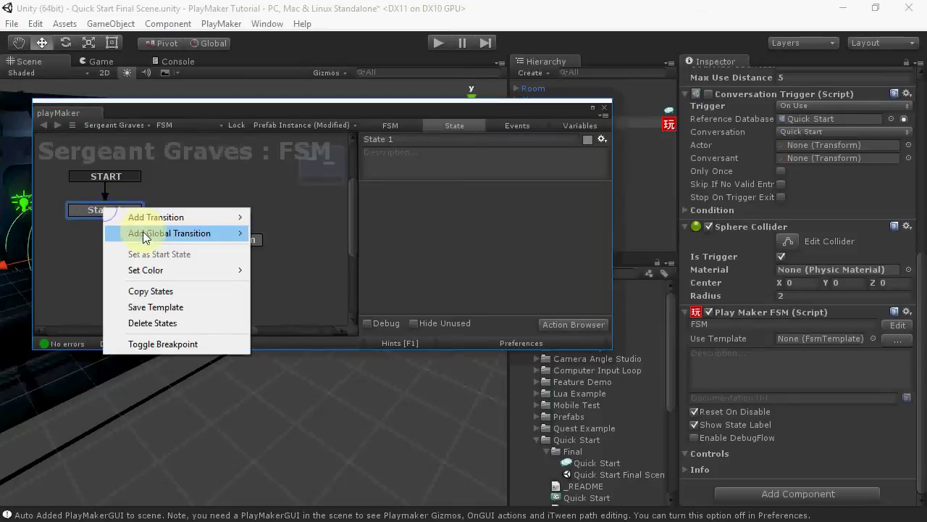
mouse_move(140, 224)
mouse_move(270, 233)
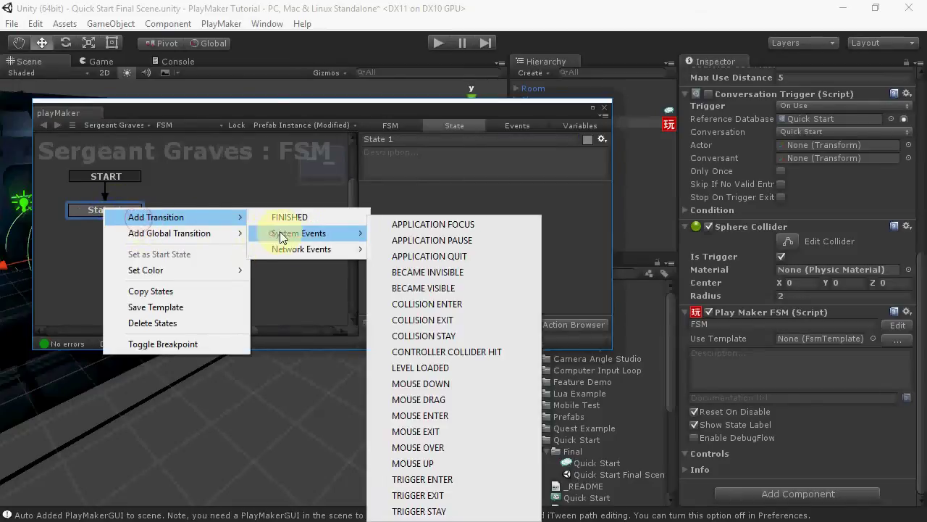
left_click(432, 480)
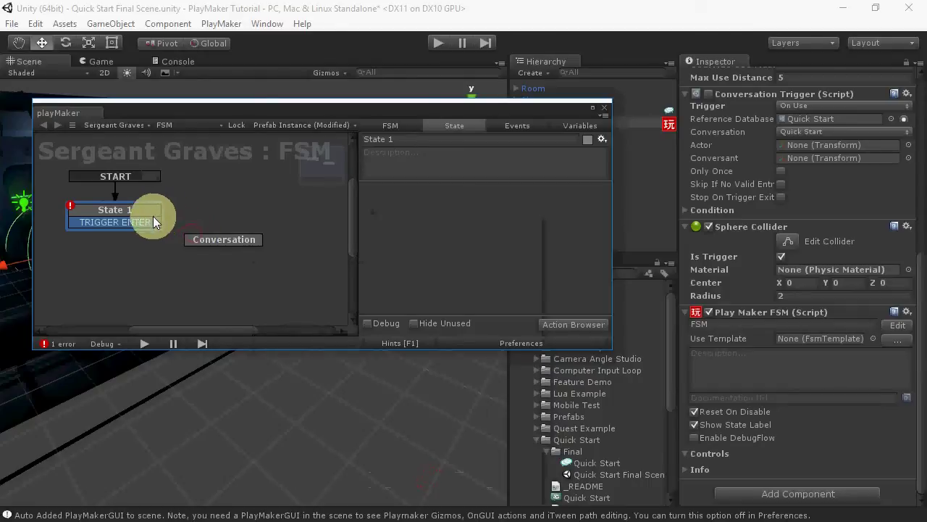
left_click_drag(181, 238, 198, 241)
right_click(200, 242)
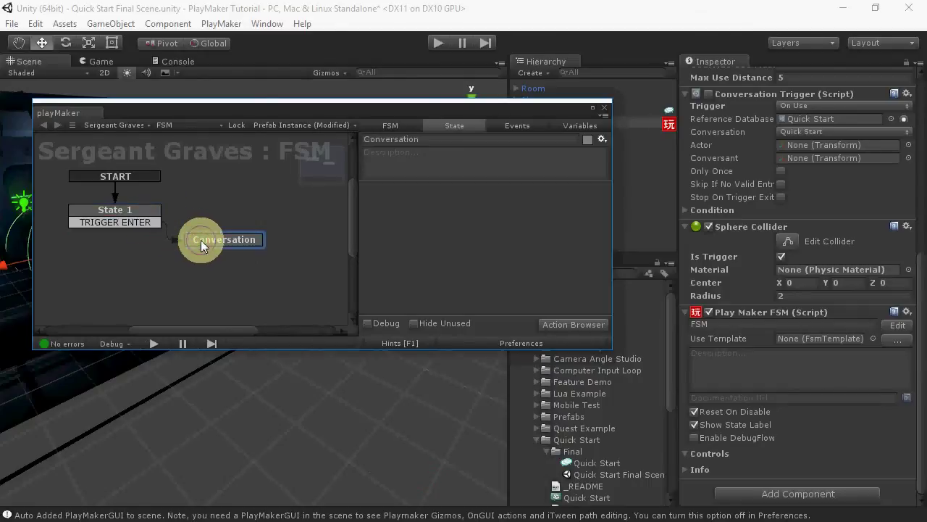
mouse_move(290, 249)
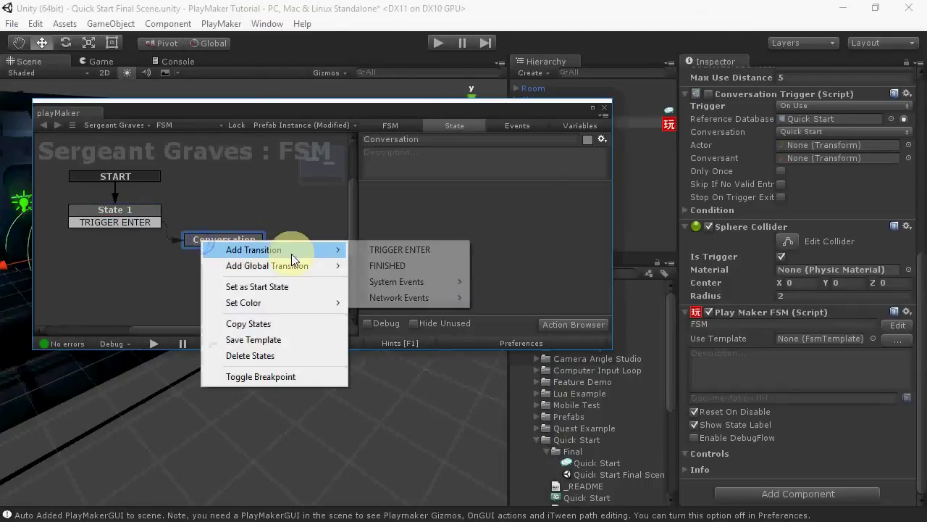
left_click(376, 266)
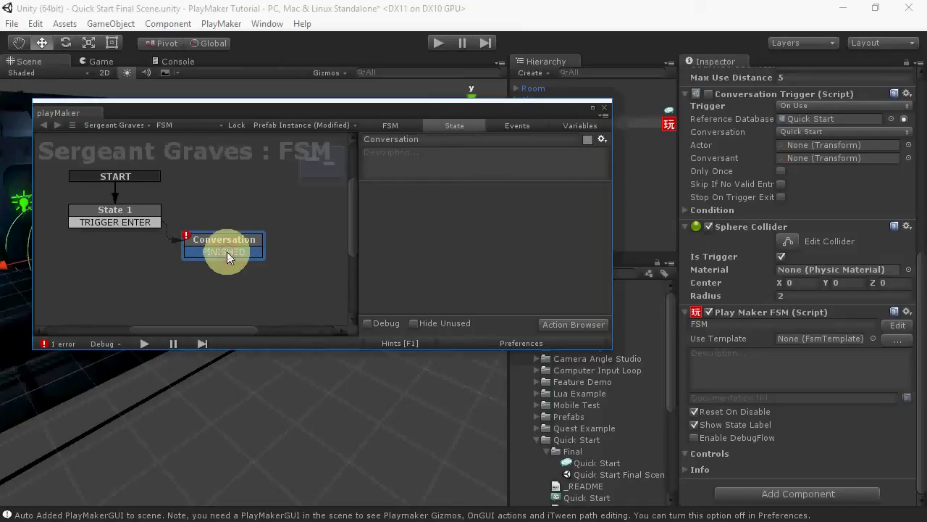
left_click_drag(226, 252, 106, 205)
left_click_drag(252, 239, 189, 243)
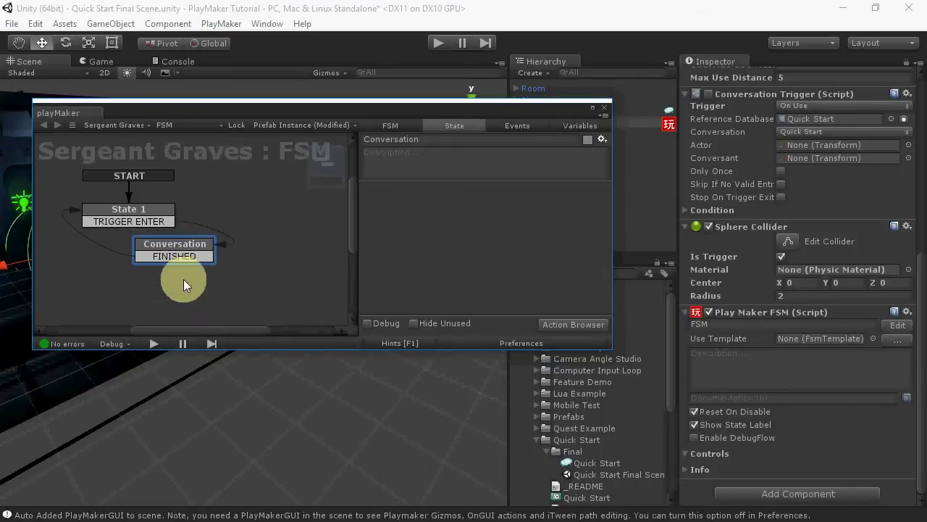
Step: Add the Dialogue System's Start Conversation action to the Conversation state from the Action Browser
left_click(568, 324)
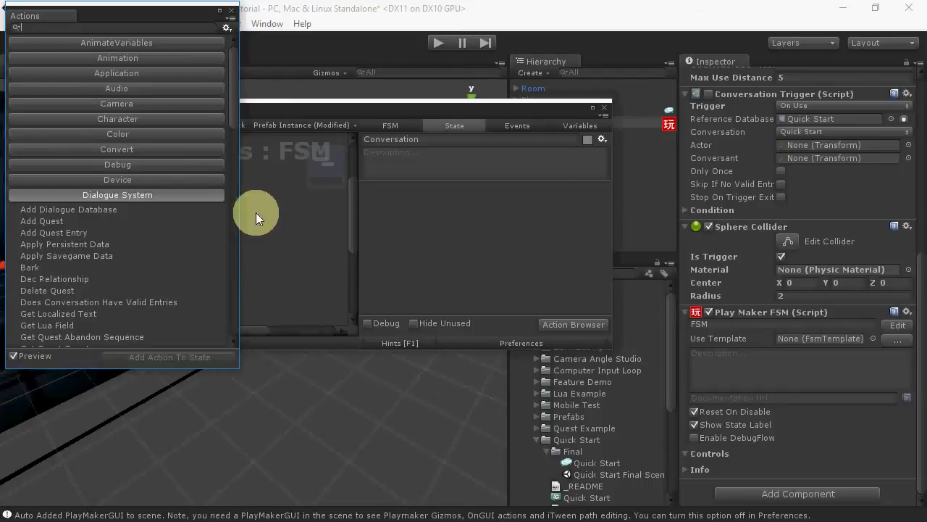
left_click_drag(230, 98, 237, 125)
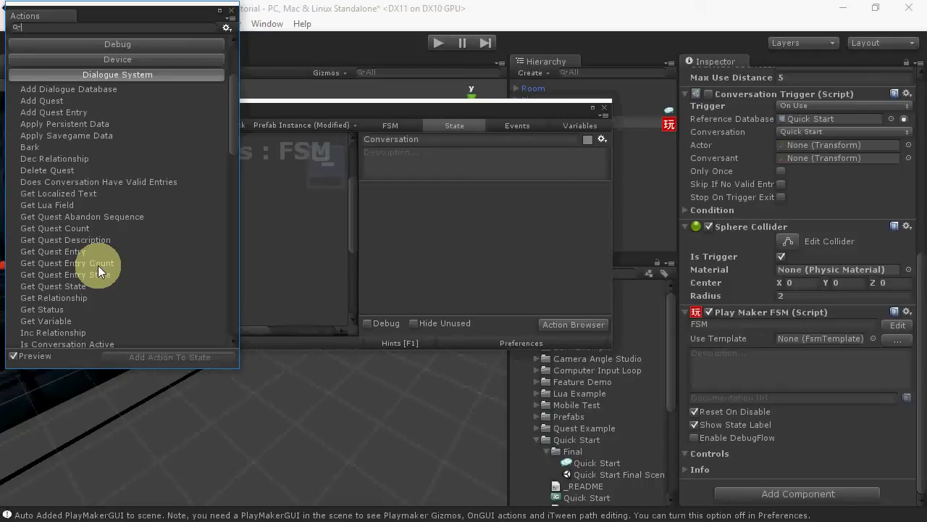
left_click_drag(230, 117, 70, 224)
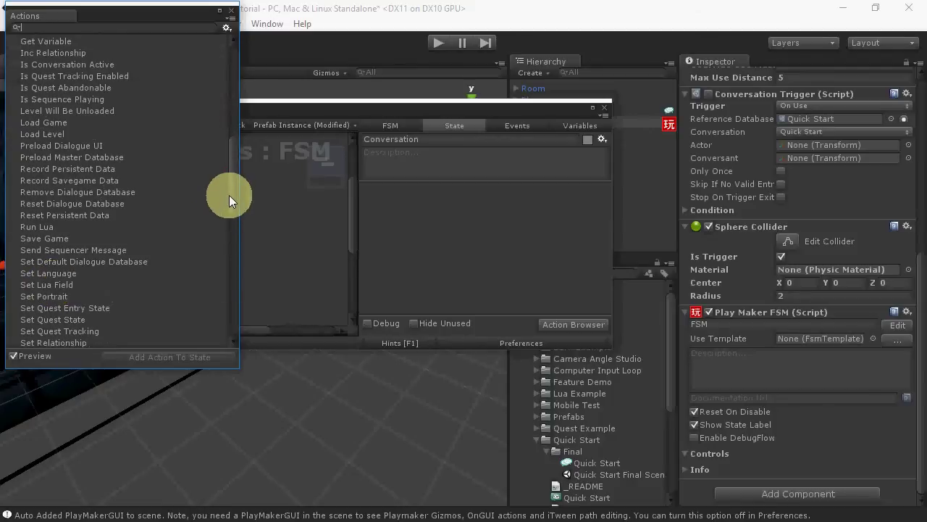
left_click_drag(229, 195, 157, 233)
left_click(79, 199)
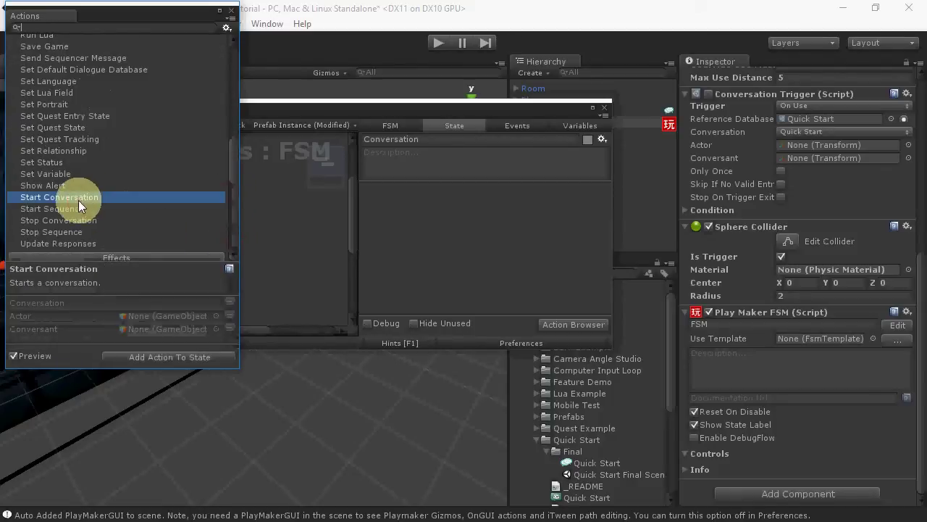
left_click(139, 357)
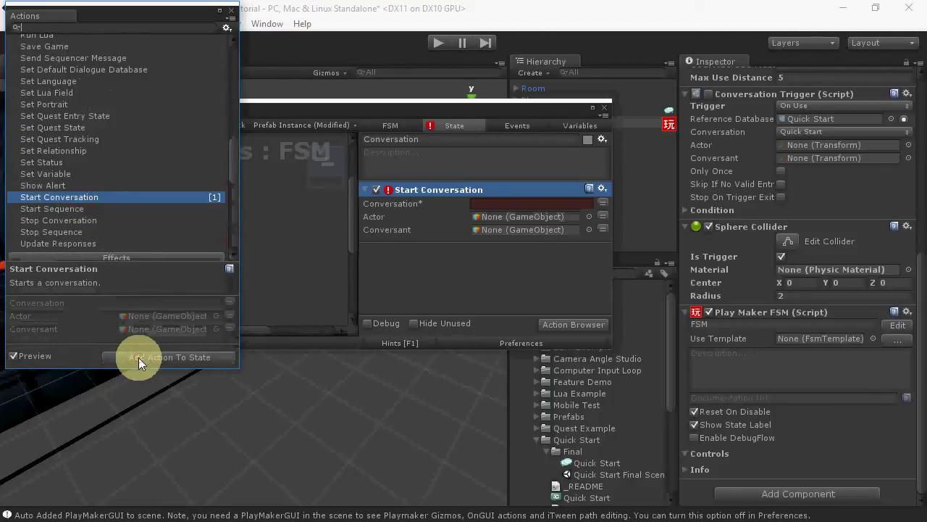
left_click(231, 10)
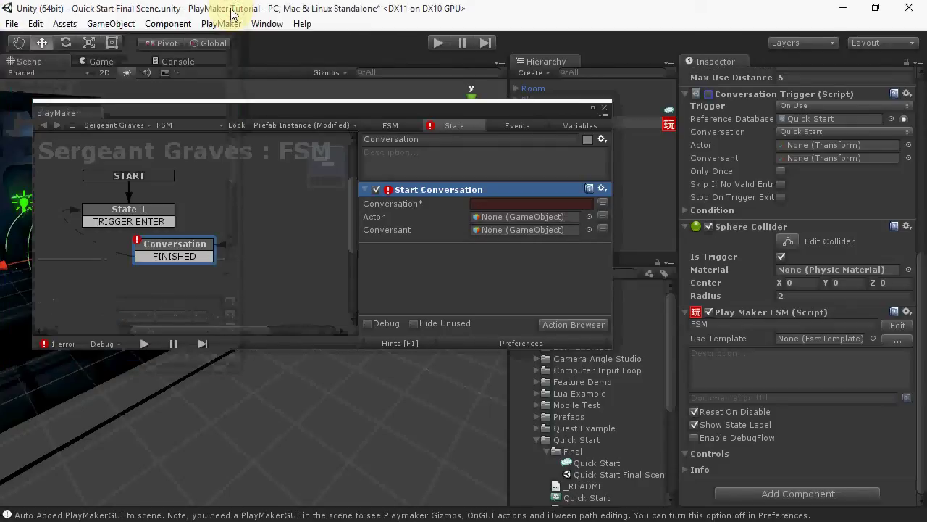
Step: Set Start Conversation's conversation to 'Quick Start' and actor to Player, then close the editor
left_click(478, 204)
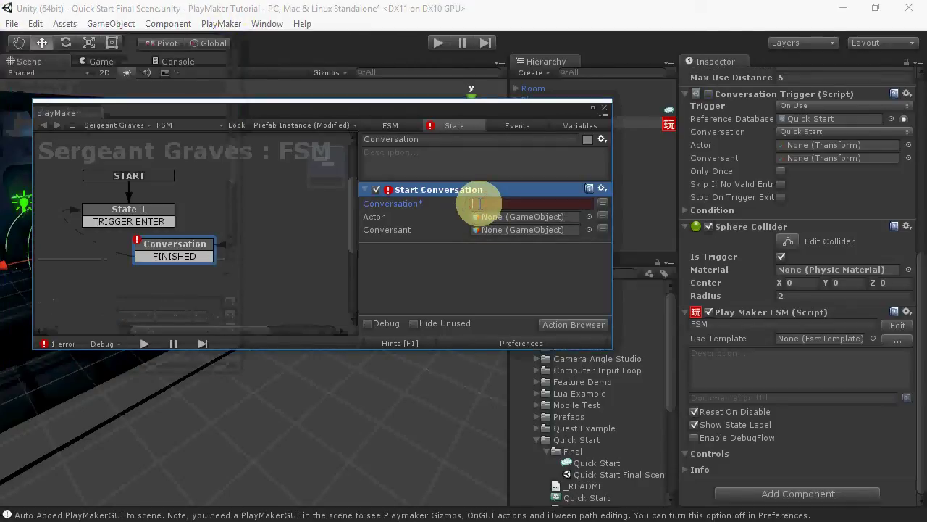
type("Quick Start")
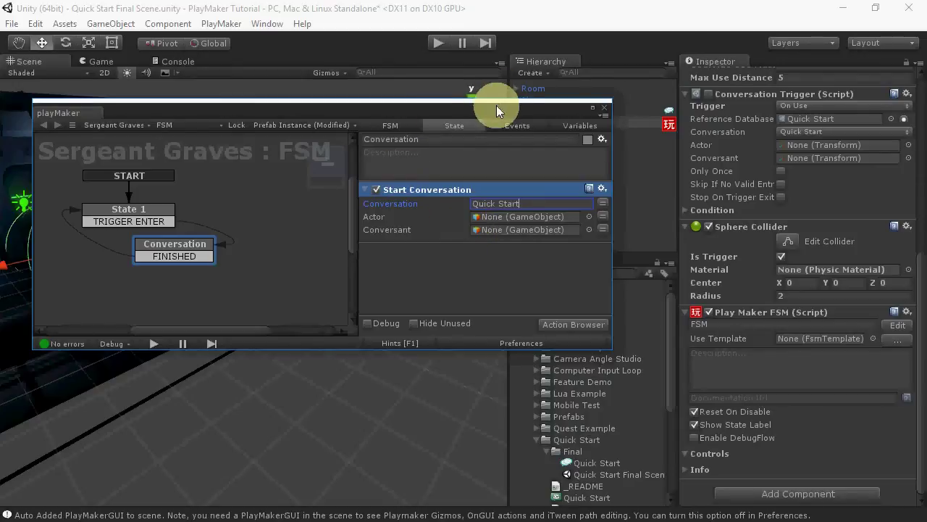
left_click_drag(496, 107, 466, 197)
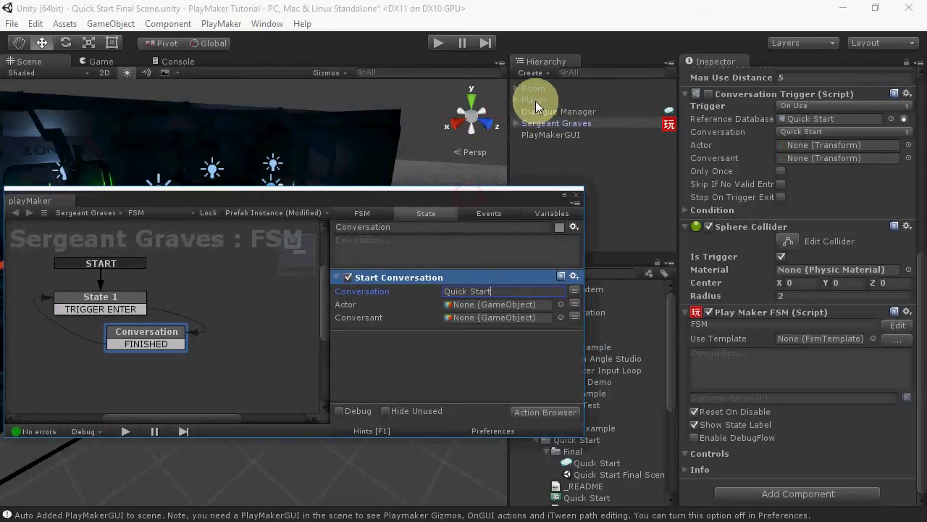
left_click_drag(535, 101, 475, 308)
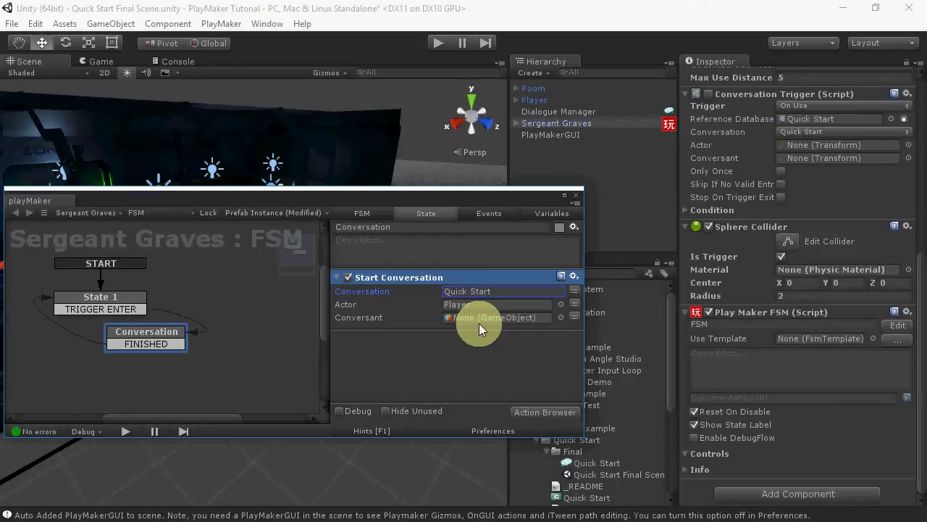
left_click(576, 195)
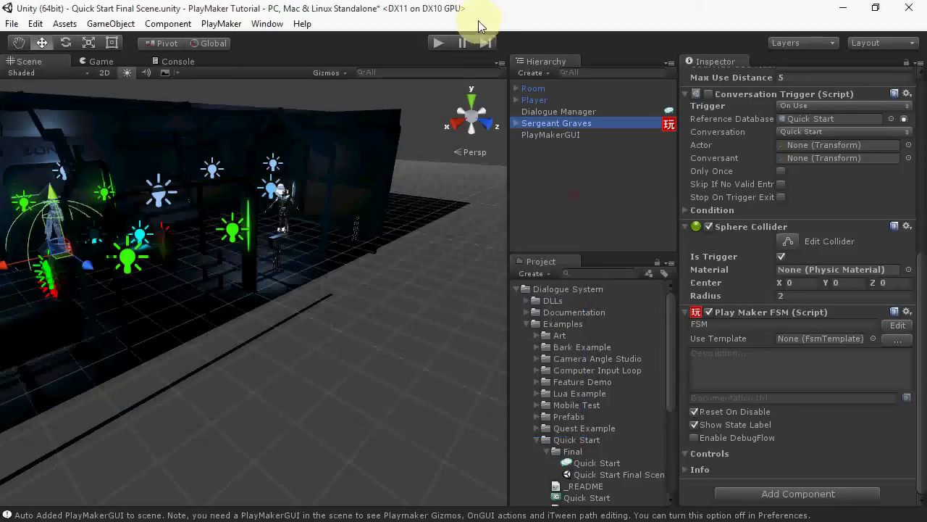
left_click(430, 42)
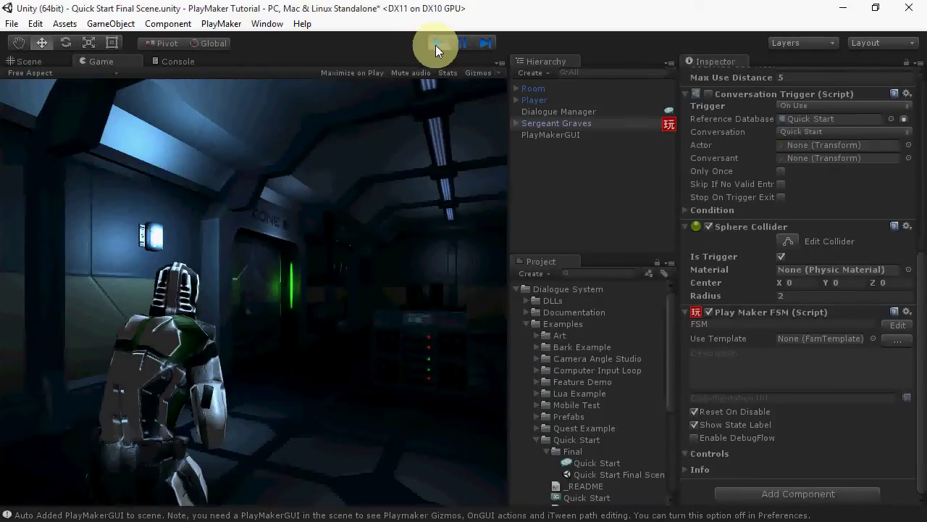
key("w")
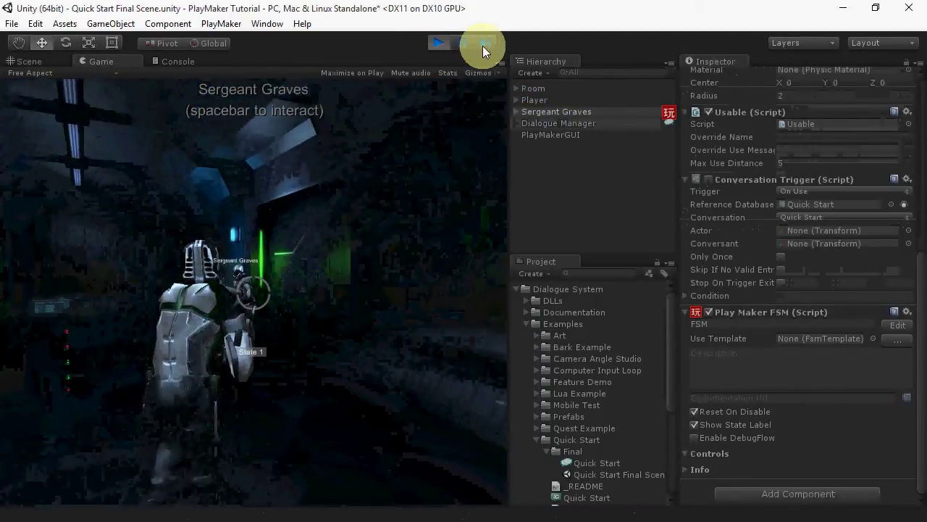
key("space")
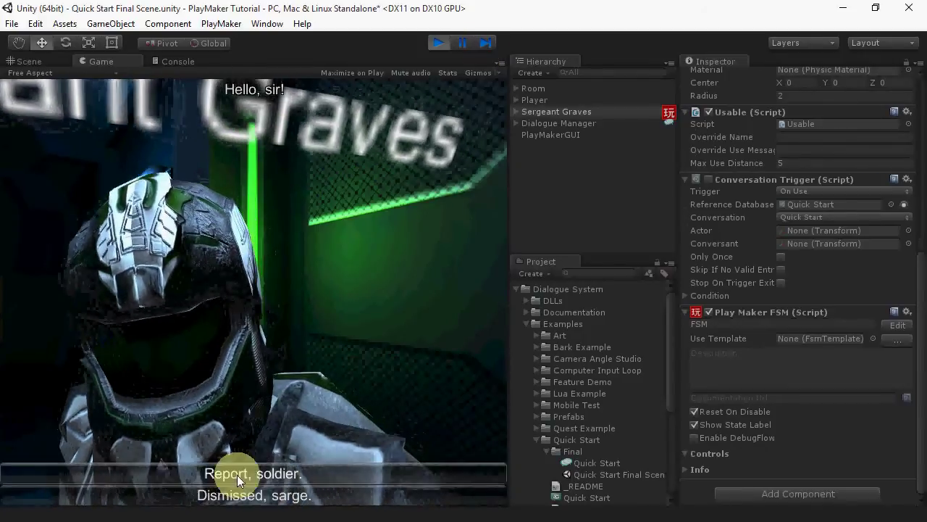
left_click(261, 471)
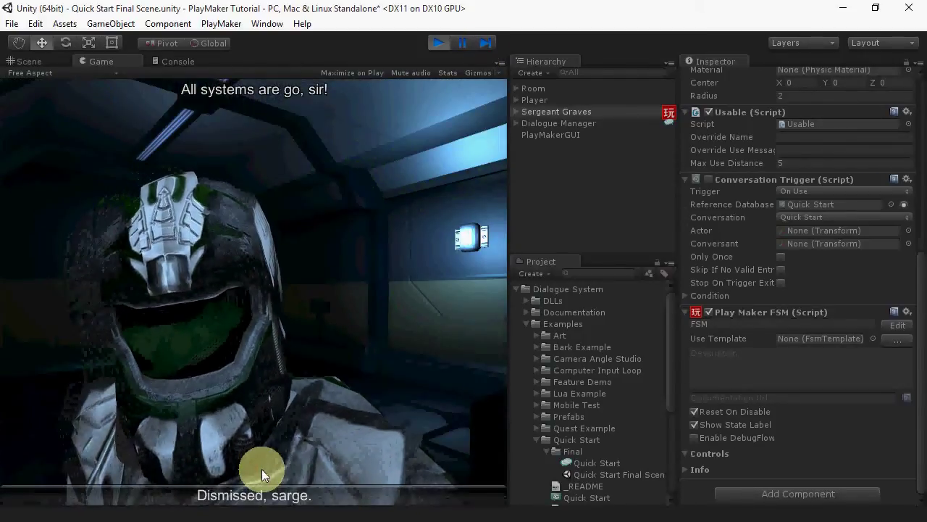
left_click(283, 496)
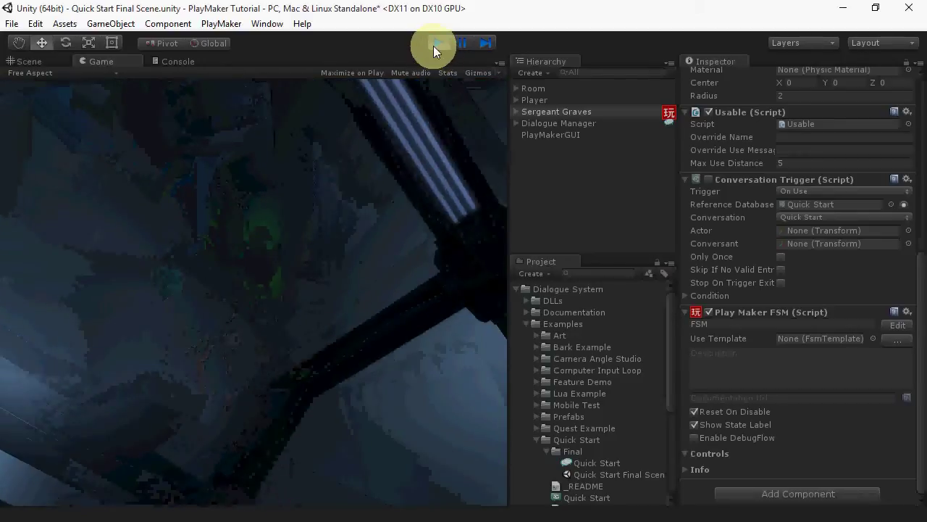
left_click(434, 45)
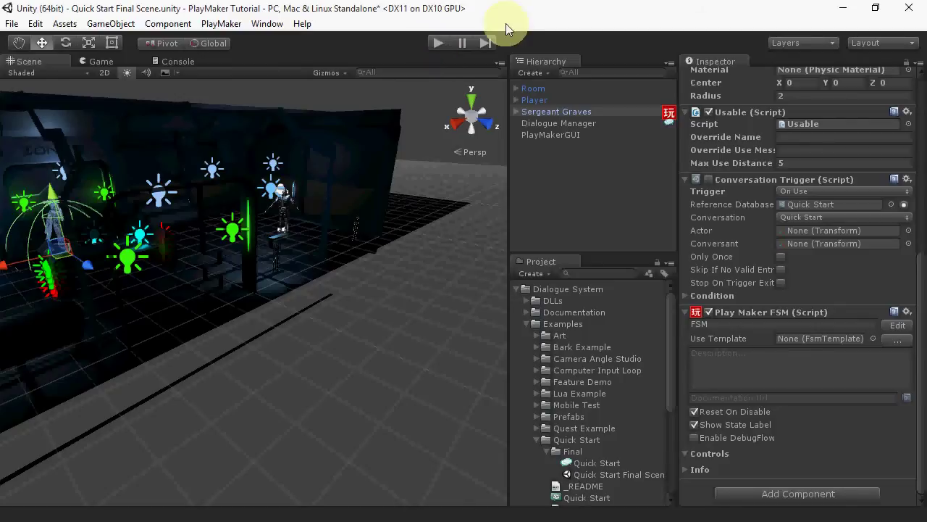
Step: Add Component > Dialogue System > Third Party > PlayMaker > Dialogue System Events To PlayMaker to Dialogue Manager
left_click(553, 122)
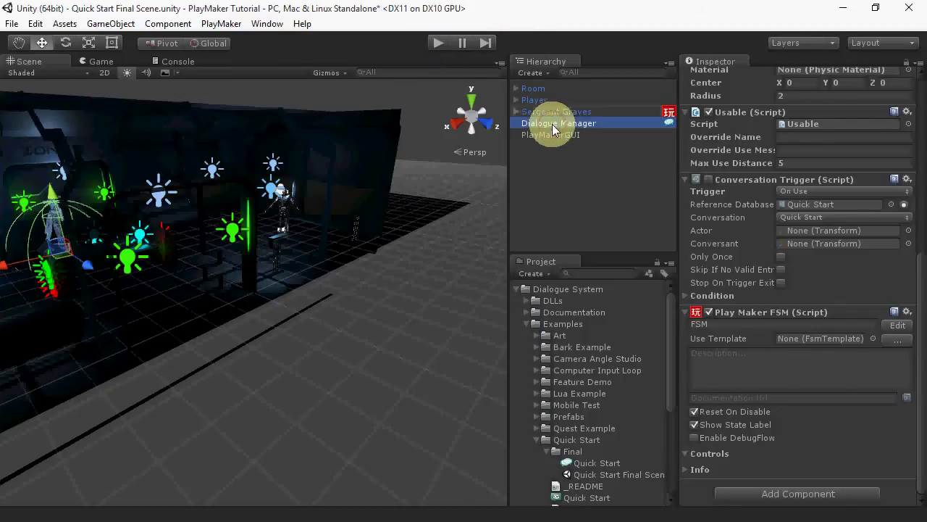
left_click(167, 24)
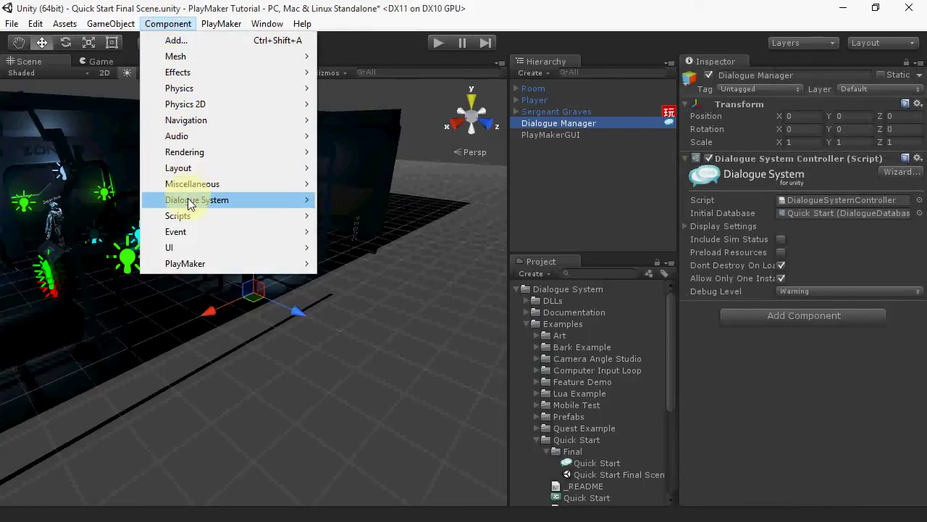
mouse_move(187, 206)
left_click(355, 278)
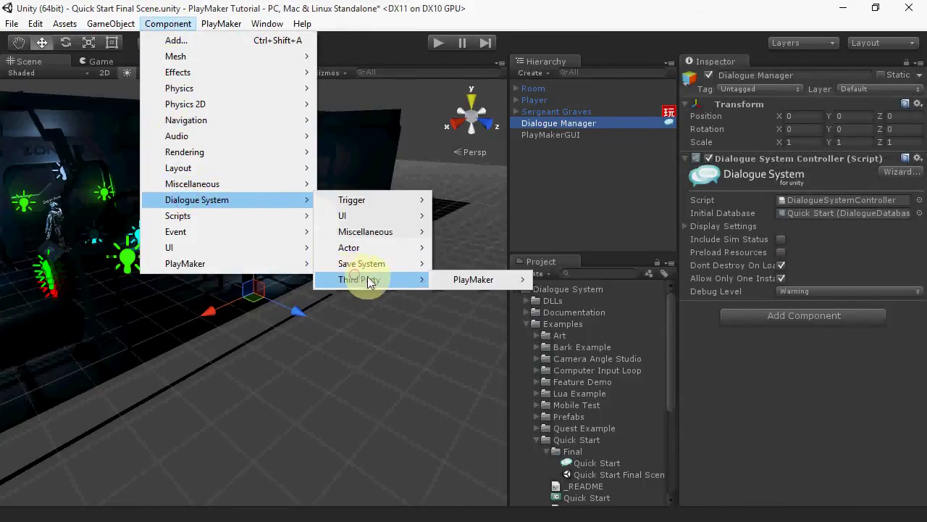
mouse_move(464, 282)
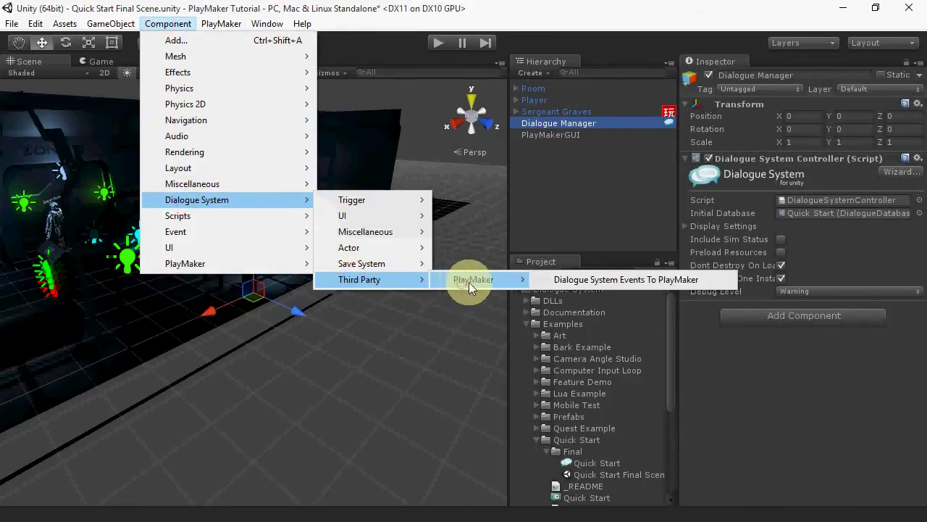
left_click(566, 280)
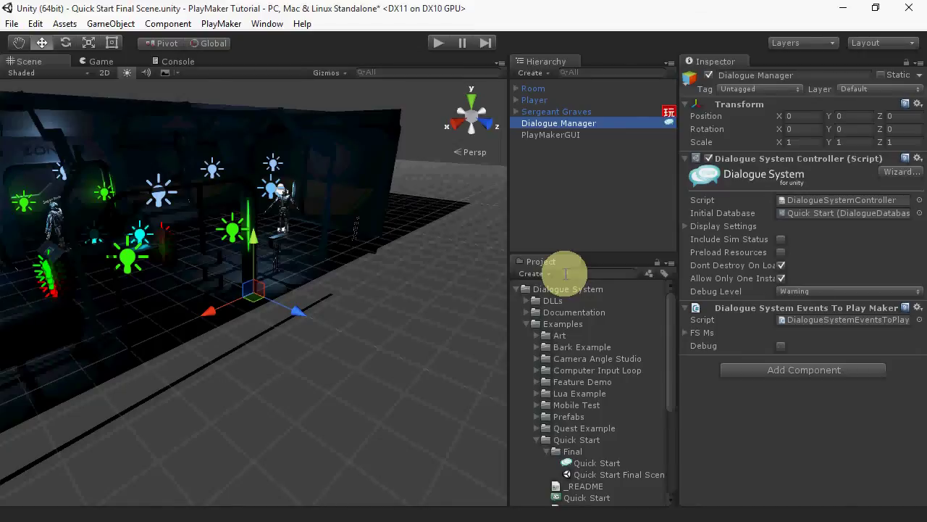
Step: Open the Quick Start database's Quick Start conversation and select the 'Hello, sir!' entry
double_click(775, 208)
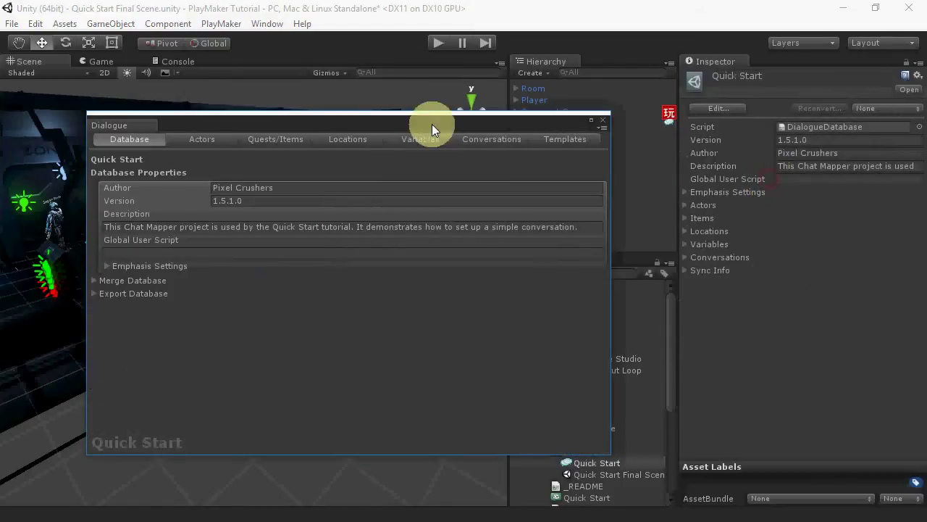
left_click(506, 141)
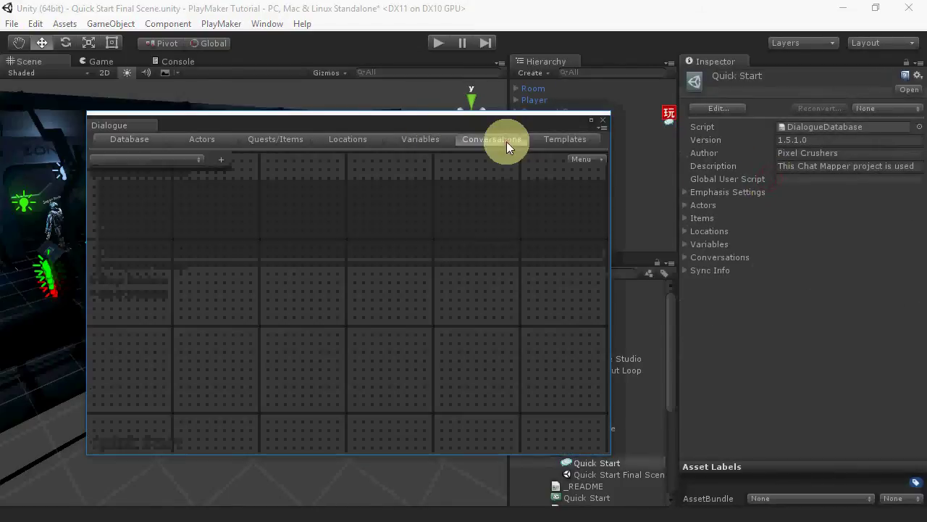
left_click(146, 160)
left_click(140, 179)
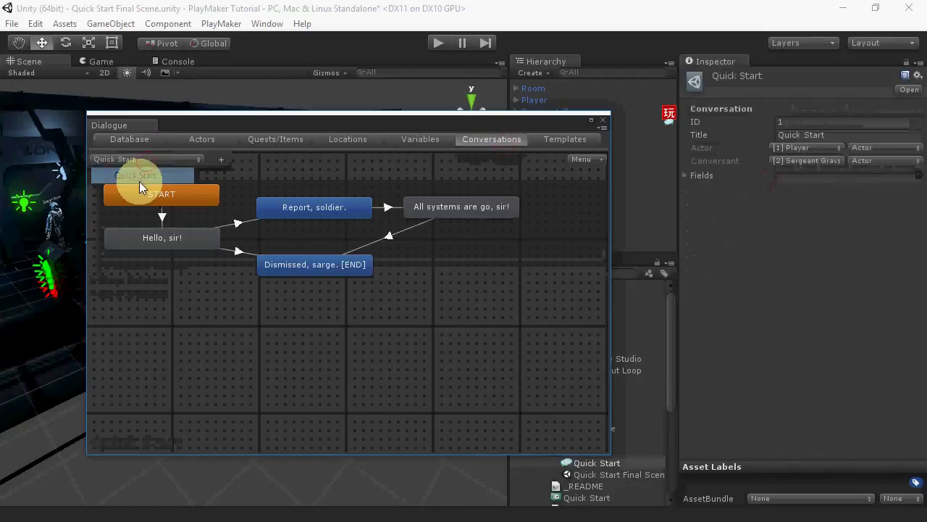
left_click(155, 238)
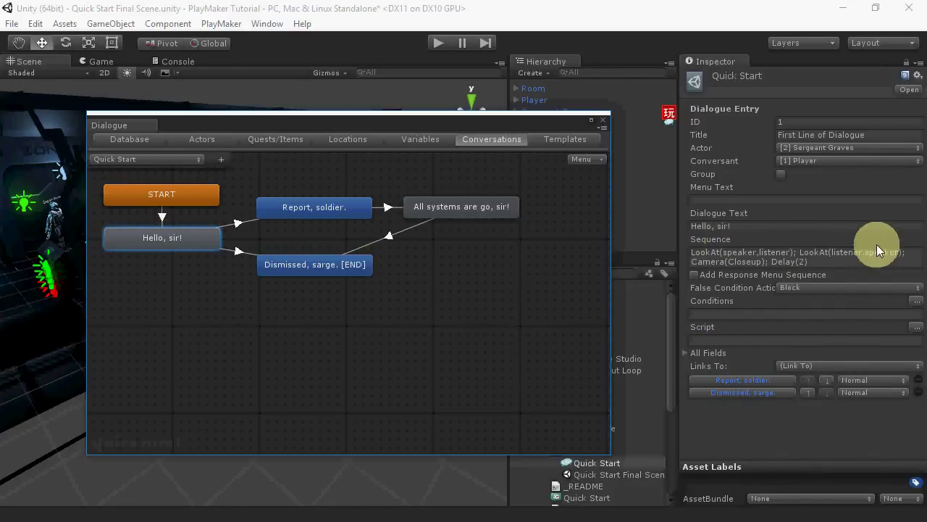
Step: Append ';' after Delay(2) in the sequence and add a new line FSMEvent(GreetedNPC)
left_click(854, 265)
key("End")
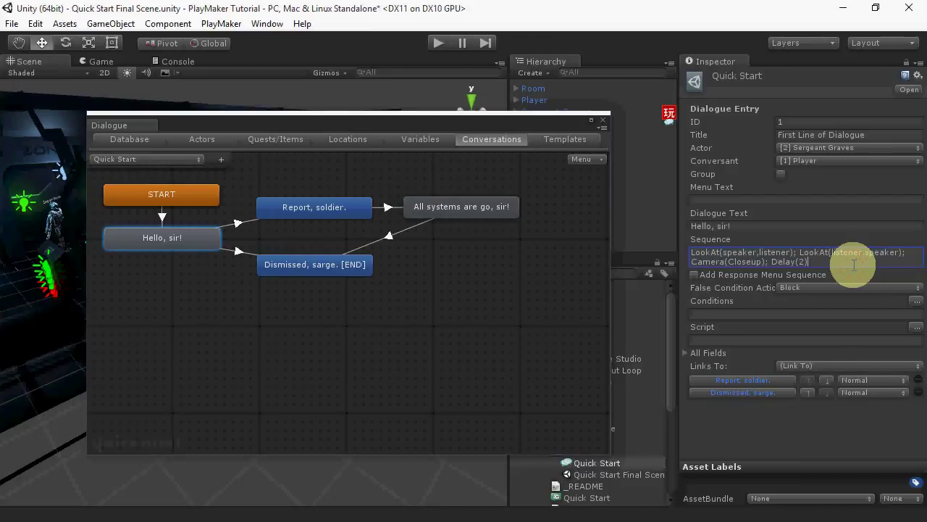
type(";")
key("Return")
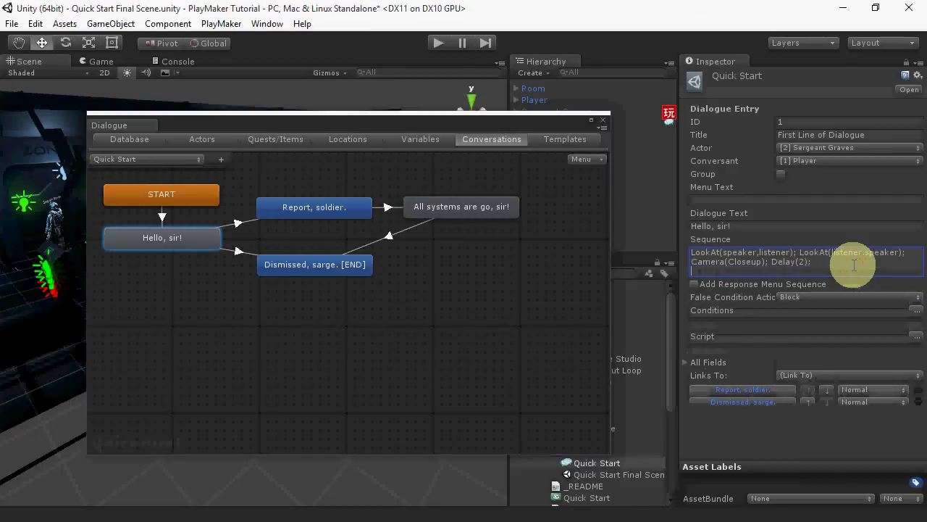
type("FSMEvent(")
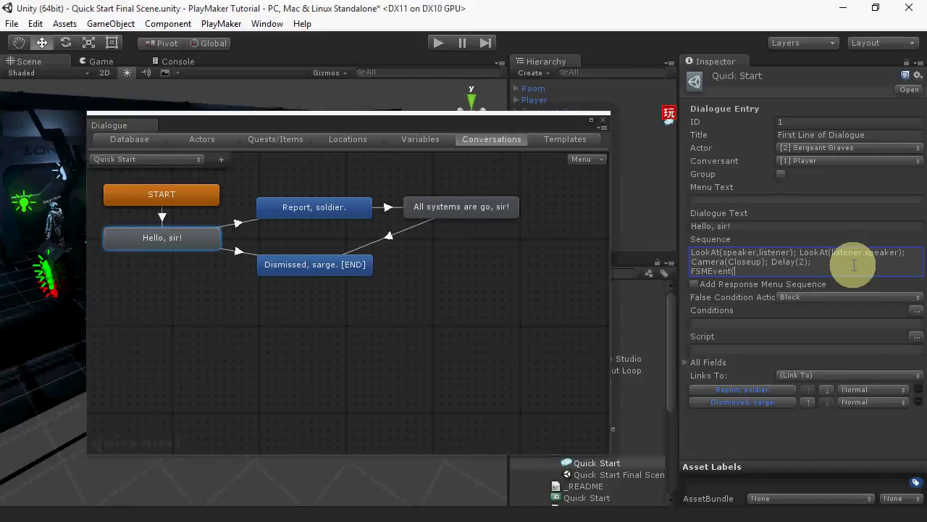
type("GreetedNPC)")
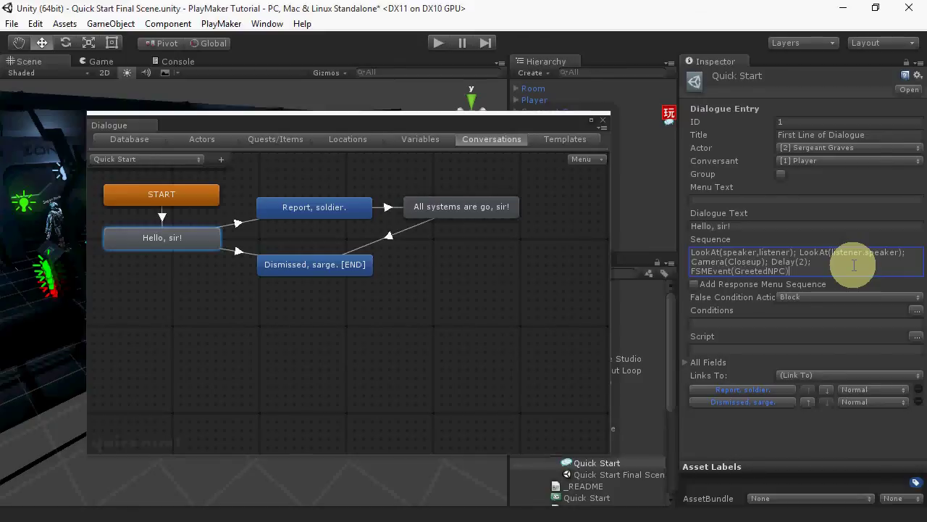